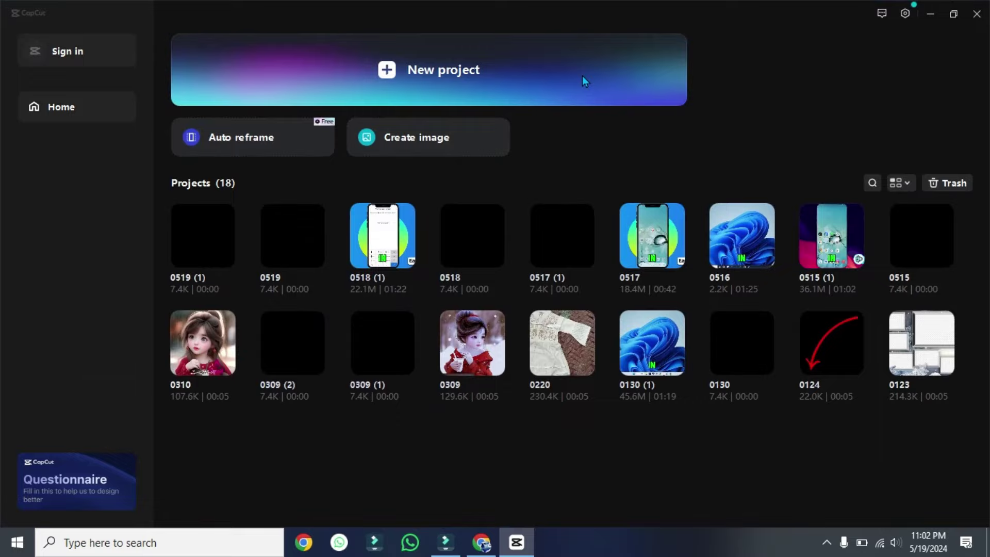
Create a new project and import the steptodown airport MP4 from Downloads
{"action": "left_click", "coordinate": [582, 74]}
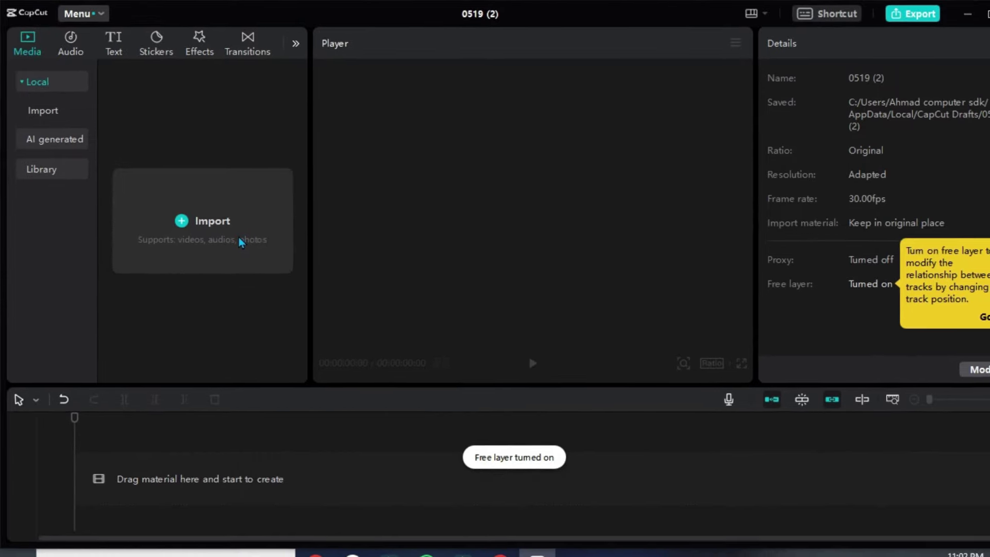
{"action": "left_click", "coordinate": [240, 241]}
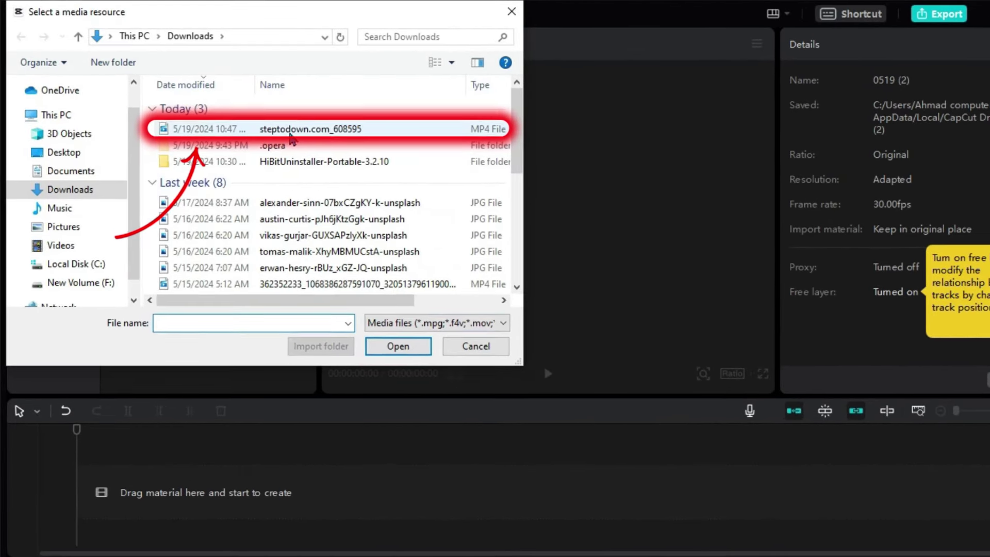
{"action": "left_click", "coordinate": [292, 129]}
{"action": "left_click", "coordinate": [398, 346]}
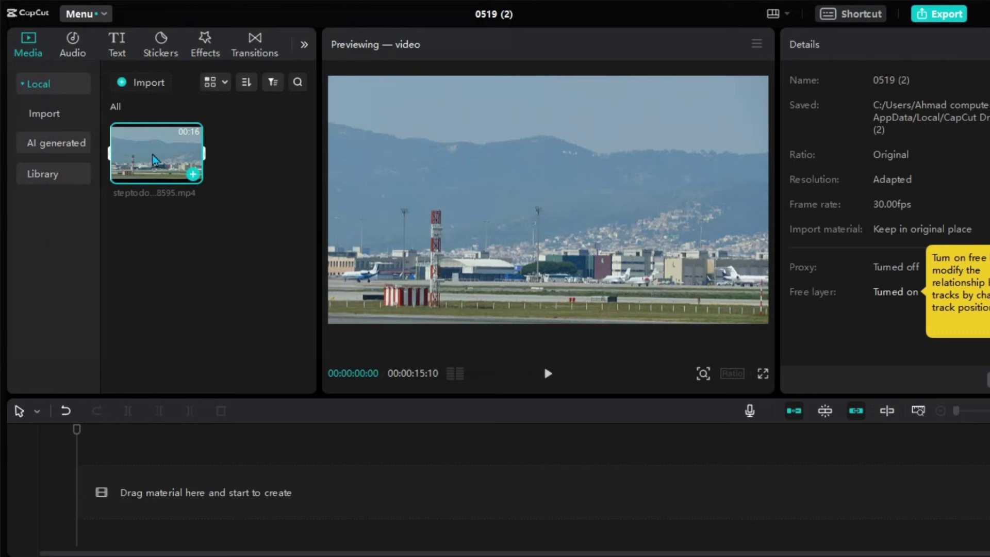
Drag the airport video onto the timeline and put the playhead near 8 seconds
{"action": "left_click_drag", "start_coordinate": [153, 159], "coordinate": [100, 503]}
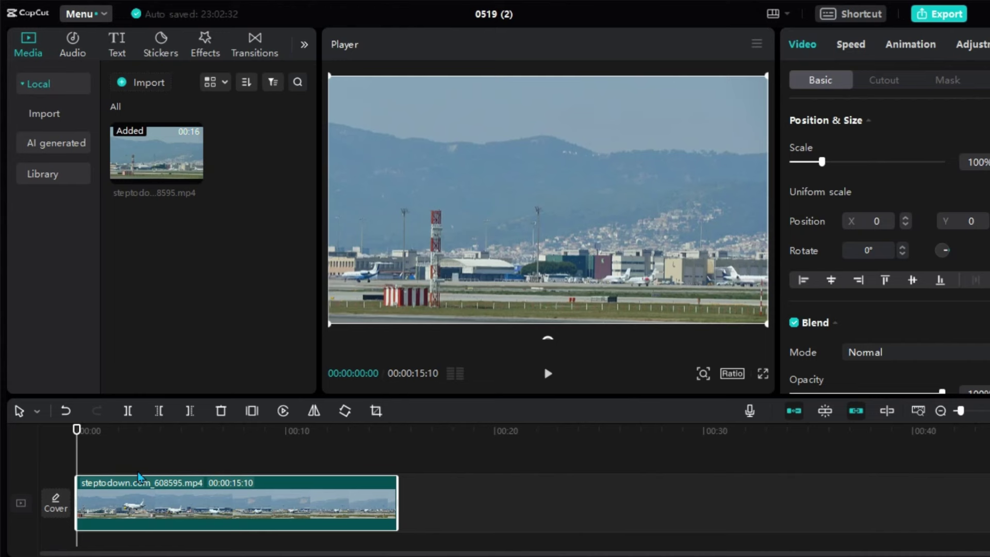
{"action": "left_click", "coordinate": [253, 510]}
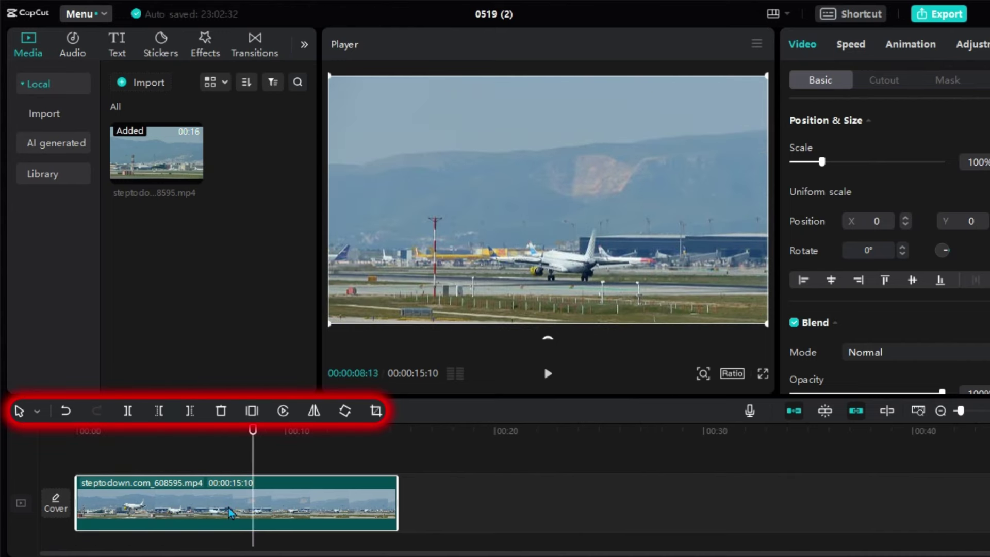
Reverse the entire airport clip and play the preview
{"action": "left_click", "coordinate": [283, 410]}
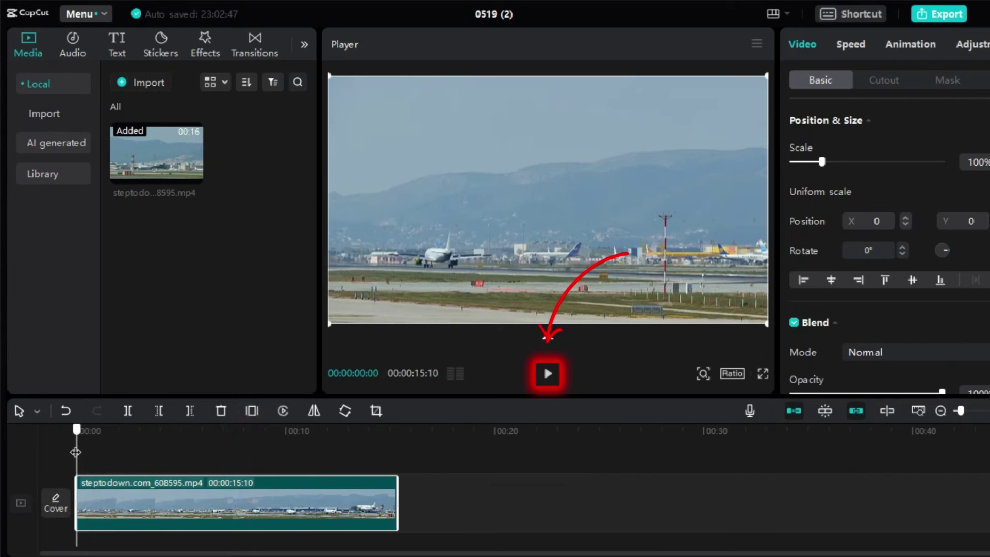
{"action": "key", "text": "space"}
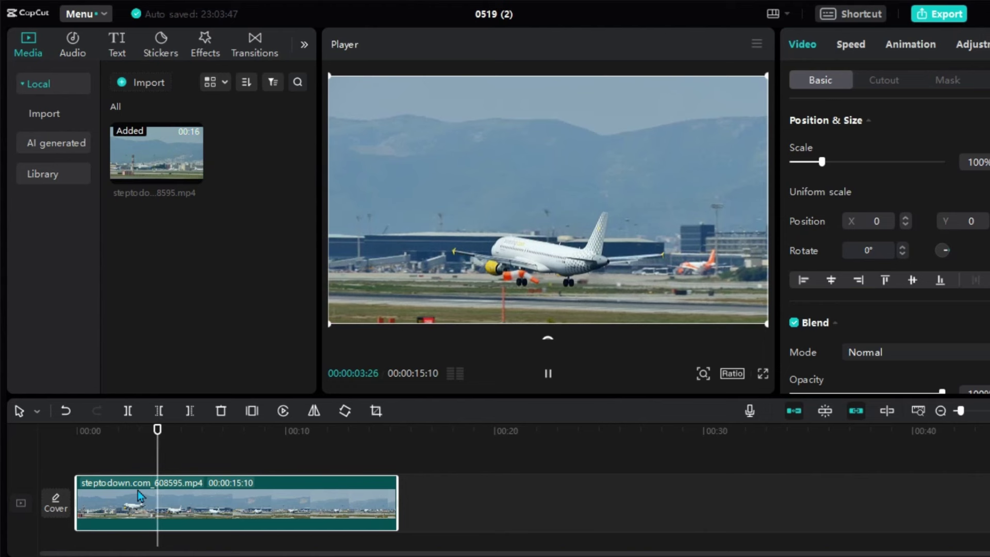
Stop playback and split the clip at 00:04:16 and 00:07:21
{"action": "key", "text": "space"}
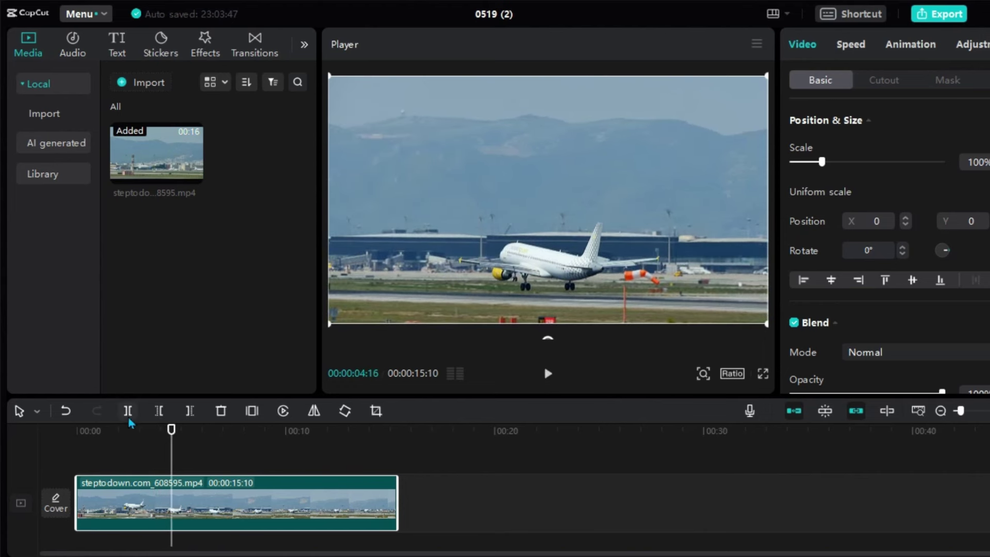
{"action": "left_click", "coordinate": [128, 411]}
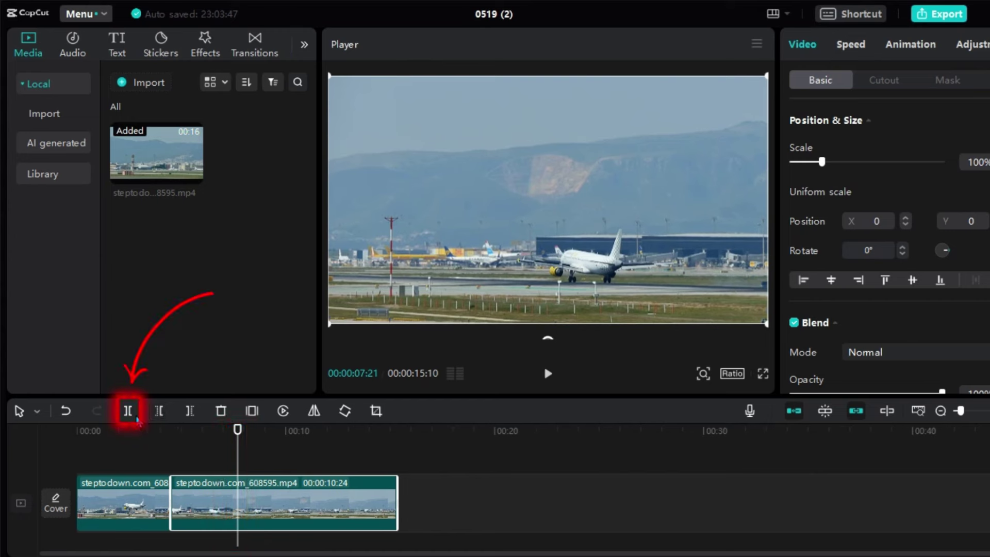
{"action": "left_click", "coordinate": [127, 410]}
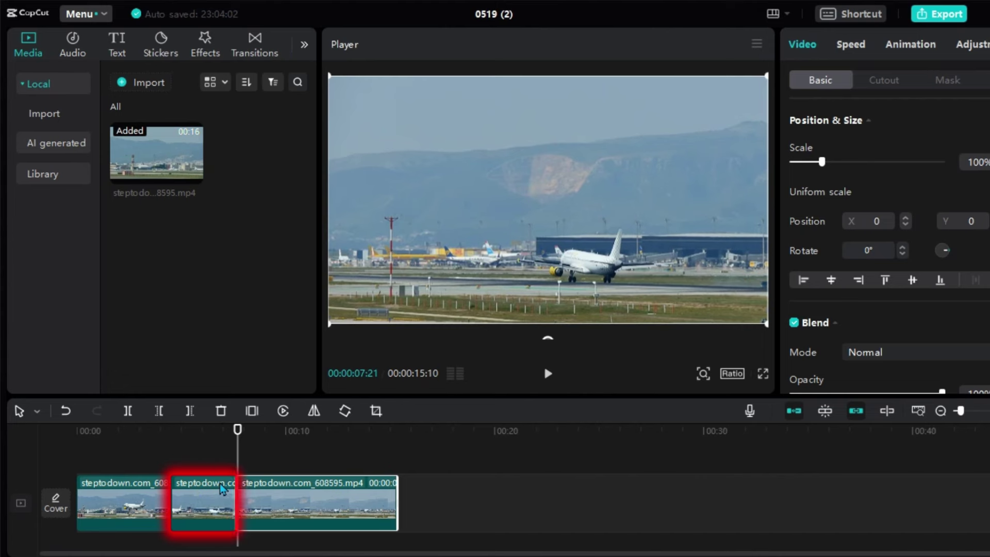
Reverse the middle 4–7 second piece of the airport clip
{"action": "left_click", "coordinate": [222, 488]}
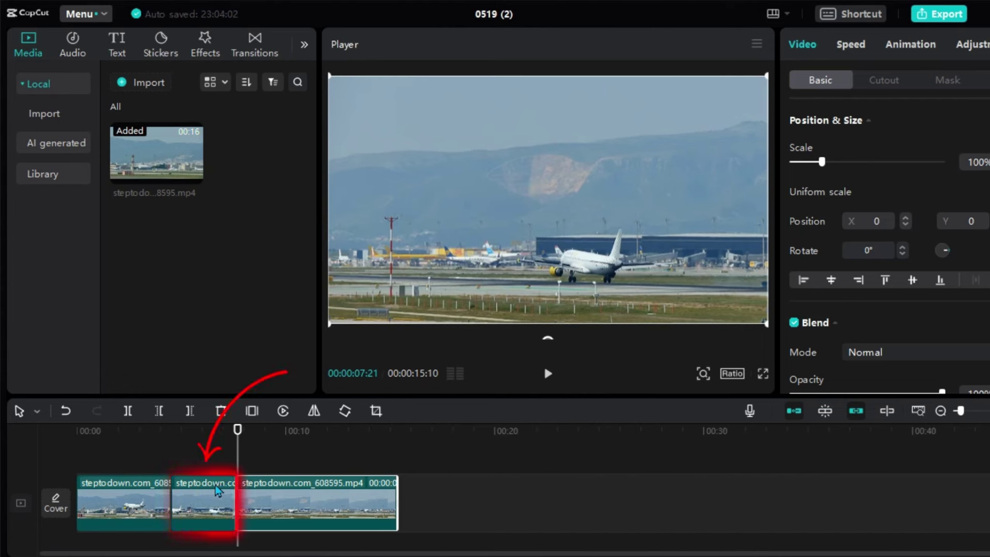
{"action": "left_click", "coordinate": [282, 411]}
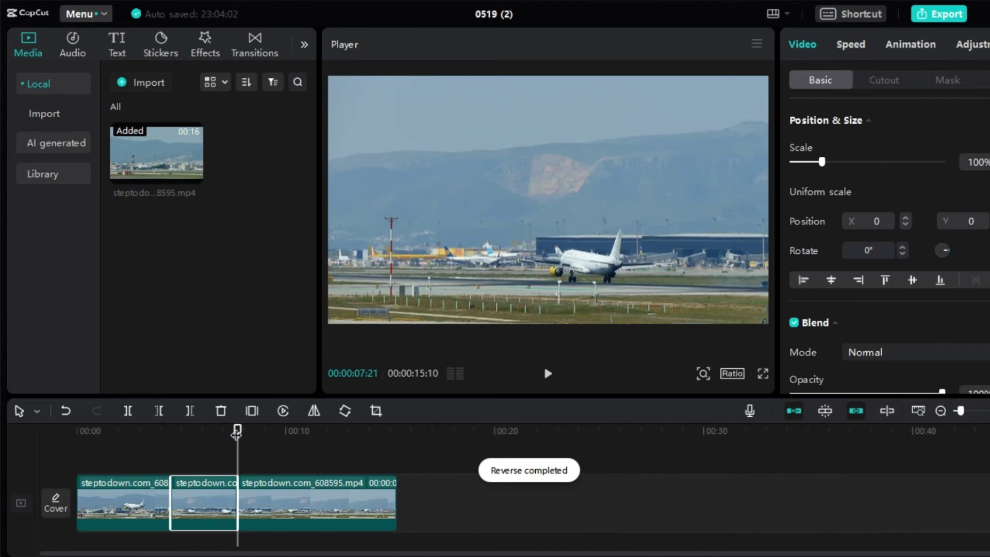